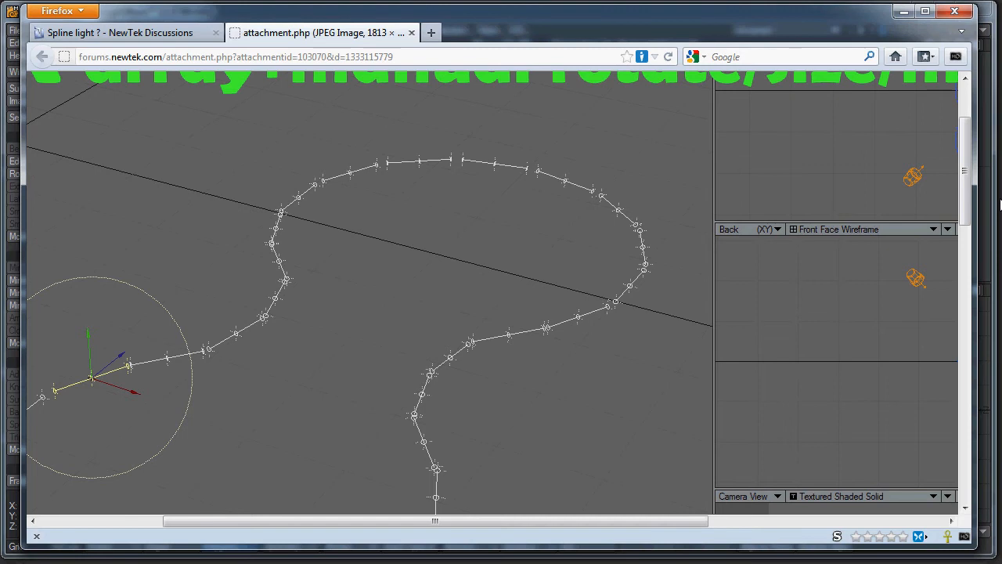
# Step: Examine the forum screenshot comparing manually arrayed lights with Luxigons along a curve, and switch to LightWave Modeler
pyautogui.click(968, 203)
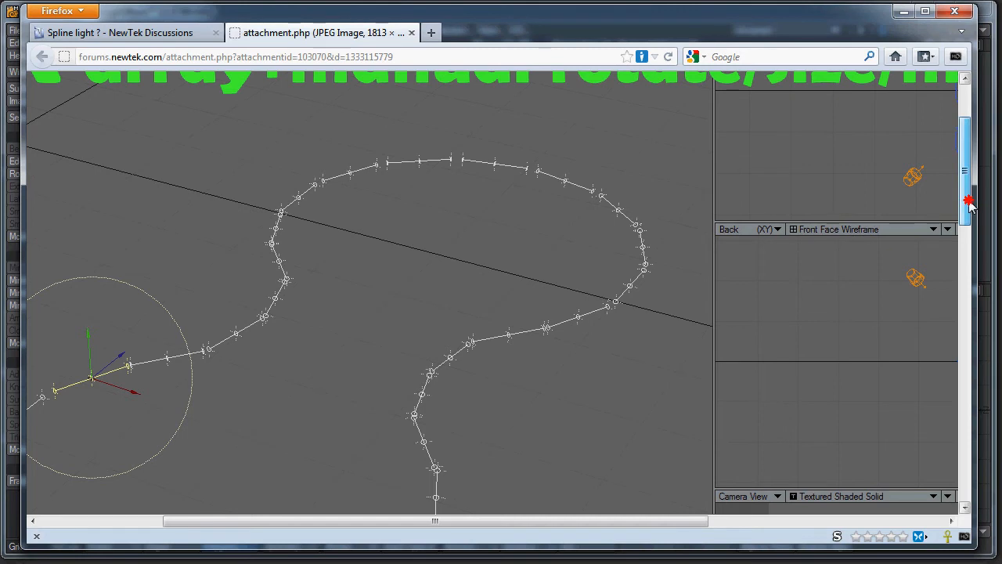
pyautogui.moveTo(968, 202); pyautogui.dragTo(968, 222)
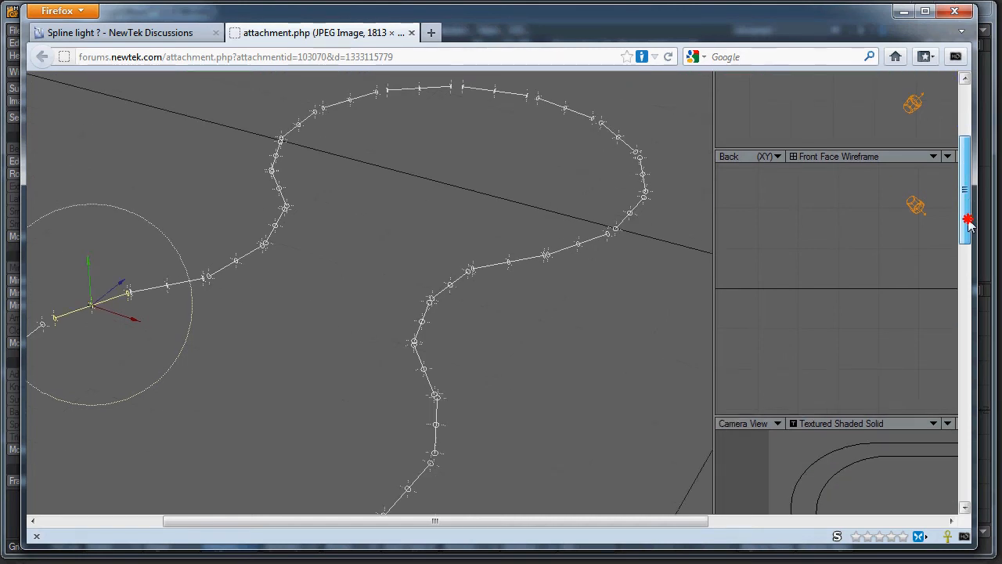
pyautogui.moveTo(968, 222)
pyautogui.mouseDown()
pyautogui.moveTo(965, 443)
pyautogui.moveTo(968, 404)
pyautogui.mouseUp()
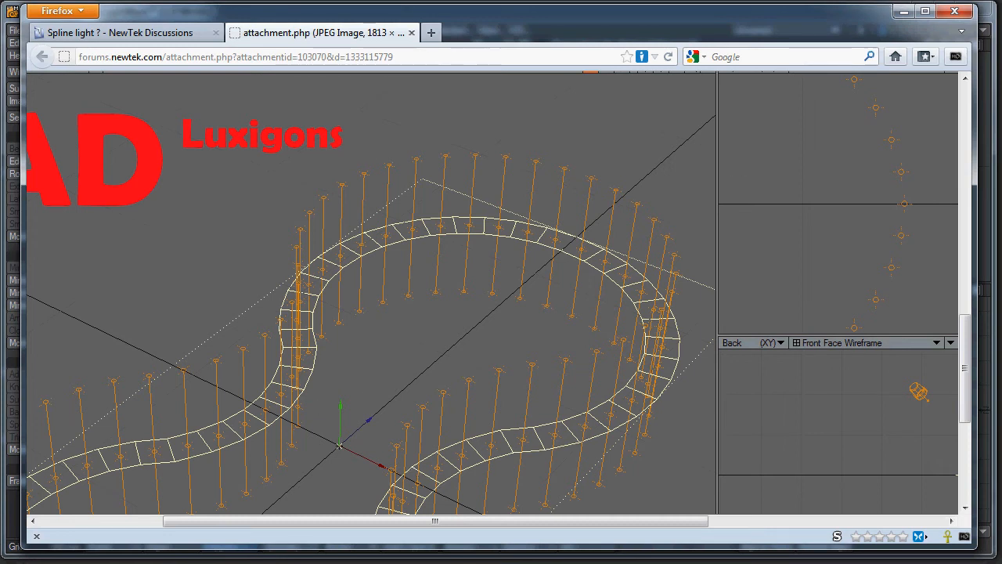
pyautogui.moveTo(966, 368); pyautogui.dragTo(966, 155)
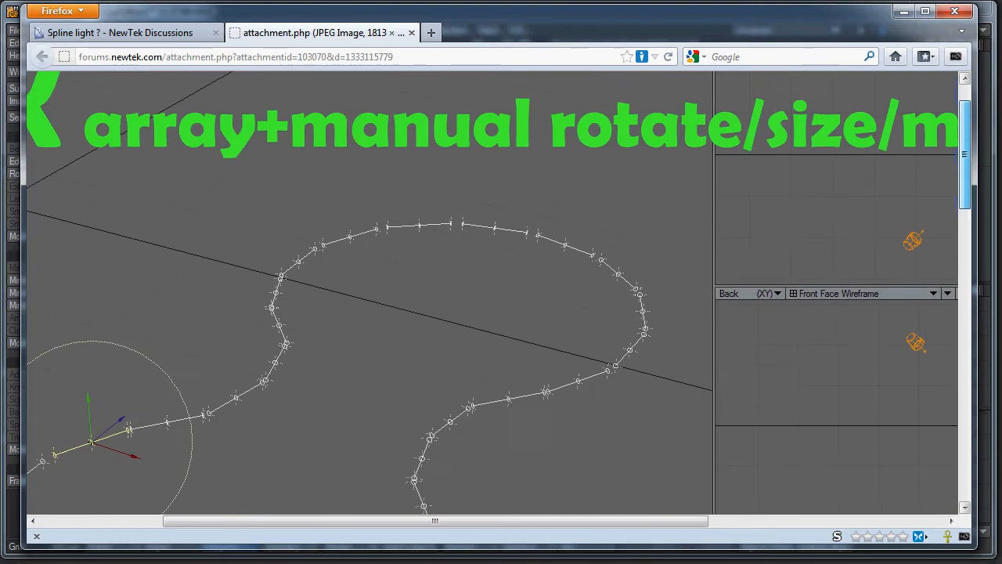
pyautogui.click(913, 11)
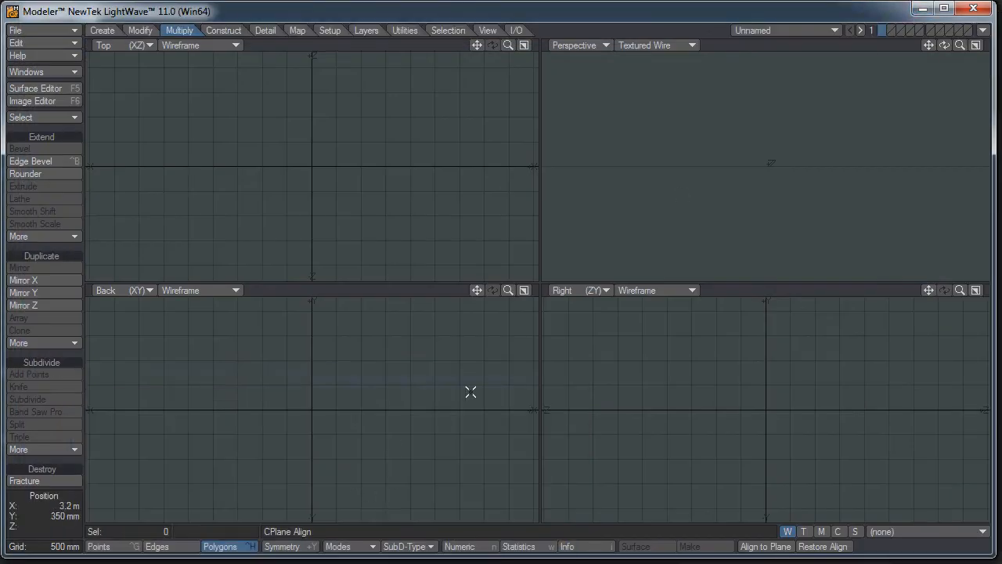
# Step: Lay out the first four knots of a Bezier curve in the Top view as a wide arch that turns down on one side
pyautogui.click(104, 30)
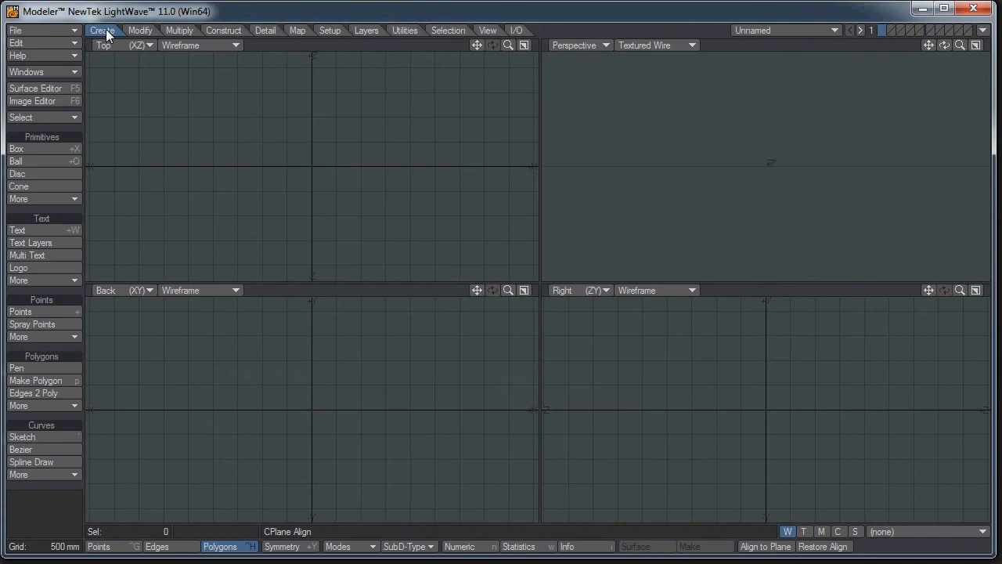
pyautogui.click(45, 450)
pyautogui.moveTo(201, 191)
pyautogui.mouseDown()
pyautogui.moveTo(198, 96)
pyautogui.moveTo(248, 95)
pyautogui.mouseUp()
pyautogui.moveTo(418, 101); pyautogui.dragTo(459, 77)
pyautogui.moveTo(435, 228); pyautogui.dragTo(398, 247)
pyautogui.moveTo(494, 150); pyautogui.dragTo(431, 256)
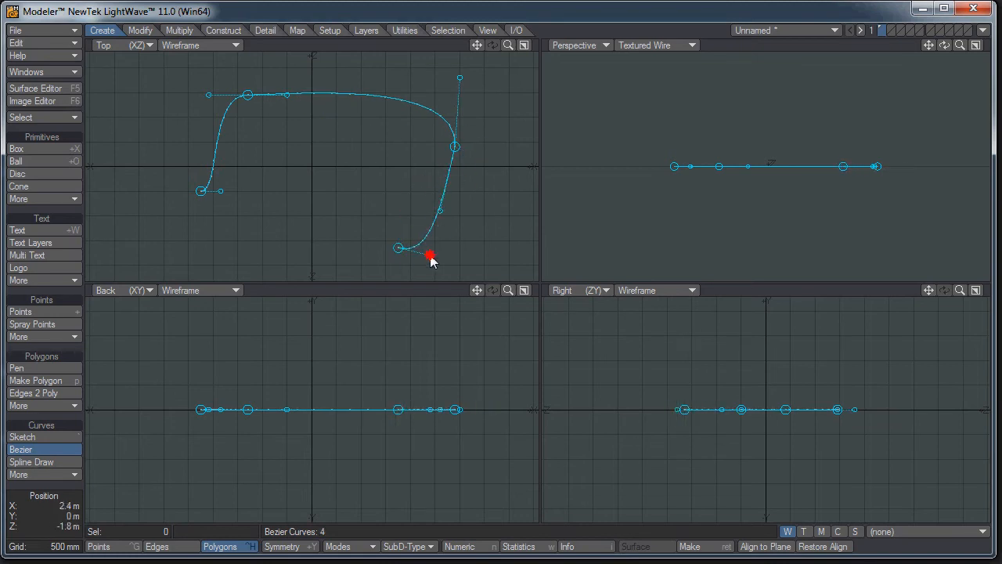
# Step: Extend the Bezier curve with two more knots, adjust its knots and handles into a smooth wavy tail, and create the curve
pyautogui.moveTo(285, 213); pyautogui.dragTo(282, 173)
pyautogui.moveTo(248, 249); pyautogui.dragTo(209, 247)
pyautogui.moveTo(202, 191); pyautogui.dragTo(204, 151)
pyautogui.moveTo(230, 218); pyautogui.dragTo(240, 275)
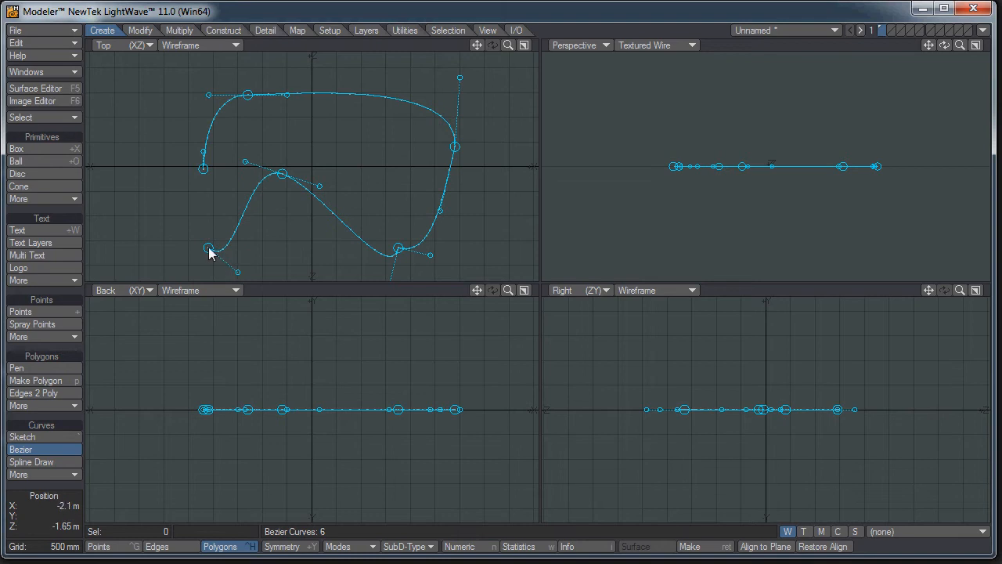
pyautogui.moveTo(208, 246); pyautogui.dragTo(207, 209)
pyautogui.moveTo(282, 173); pyautogui.dragTo(314, 181)
pyautogui.moveTo(477, 46); pyautogui.dragTo(470, 229)
pyautogui.moveTo(365, 243); pyautogui.dragTo(336, 205)
pyautogui.moveTo(407, 217); pyautogui.dragTo(417, 208)
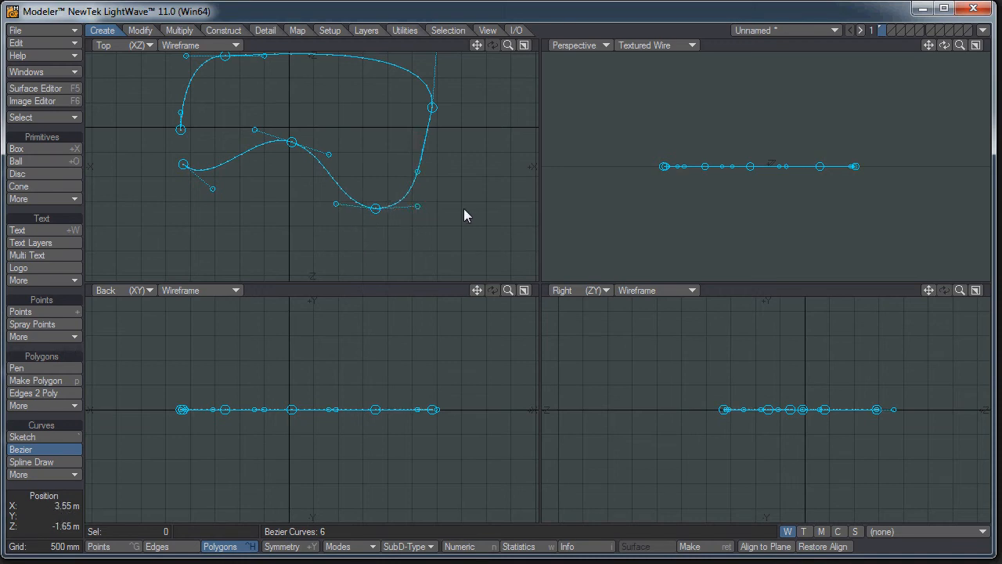
pyautogui.press('Return')
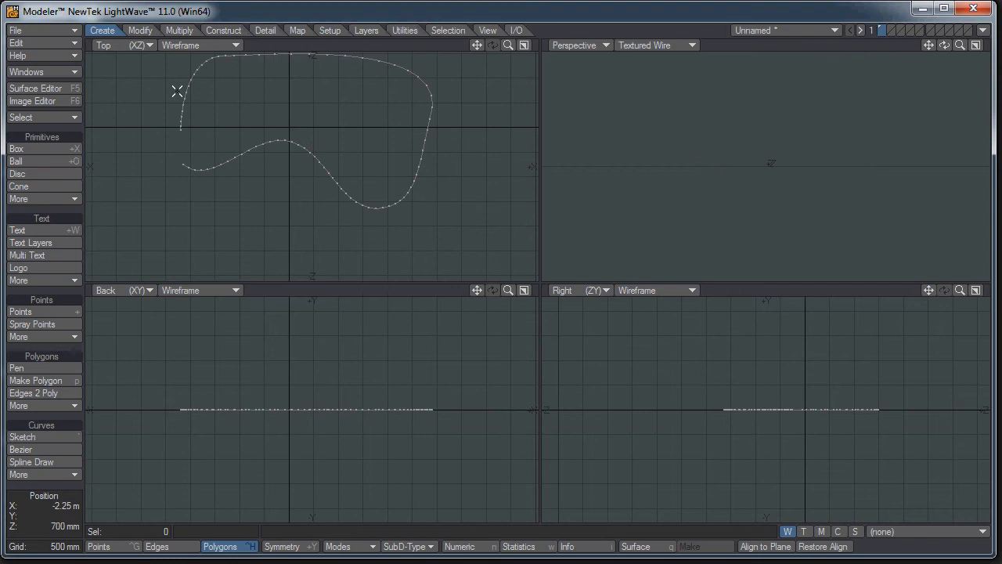
# Step: Select the curve segments and merge them into one continuous curve
pyautogui.moveTo(177, 91); pyautogui.dragTo(306, 52)
pyautogui.moveTo(407, 71)
pyautogui.mouseDown()
pyautogui.moveTo(407, 175)
pyautogui.moveTo(223, 151)
pyautogui.mouseUp()
pyautogui.press('m')
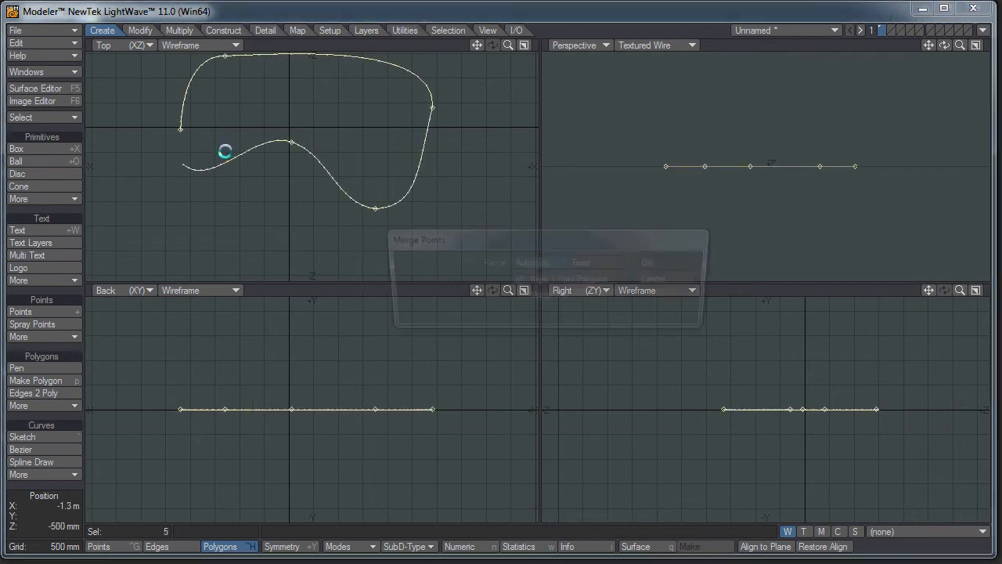
pyautogui.press('Return')
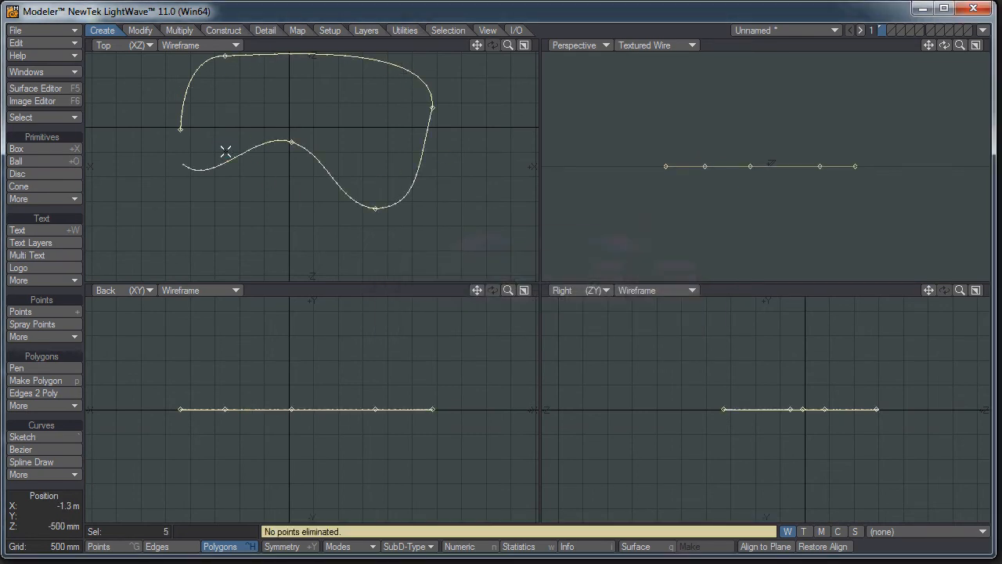
pyautogui.hotkey('shift', 'z')
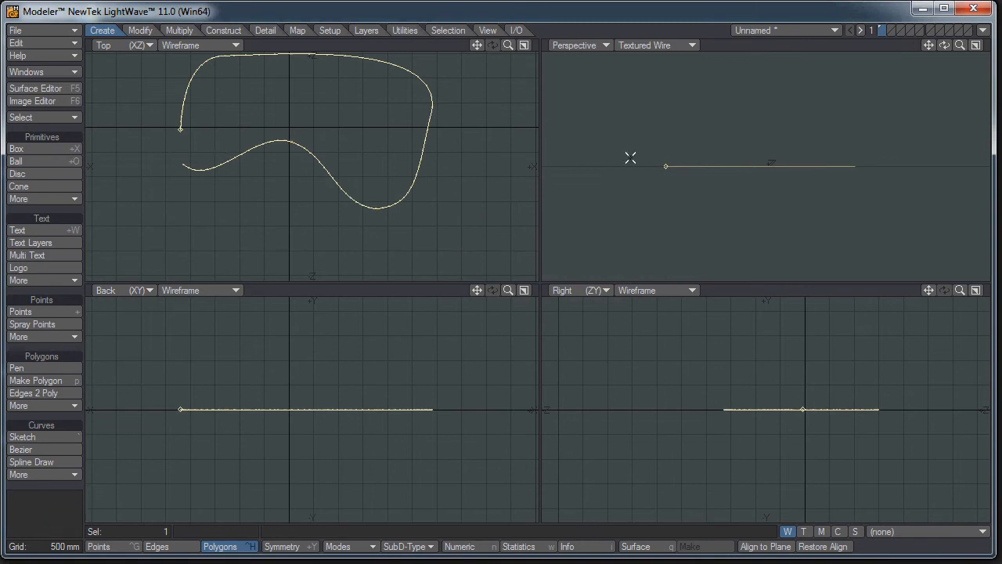
# Step: In layer 2, with the curve's layer as background, create a small flat square box in the Back view near the curve's end
pyautogui.click(893, 29)
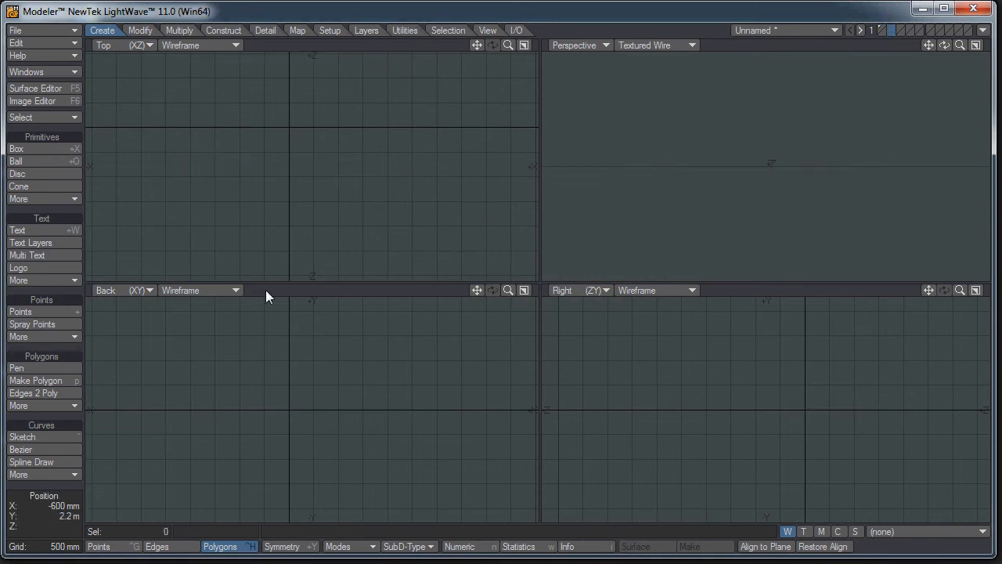
pyautogui.click(882, 35)
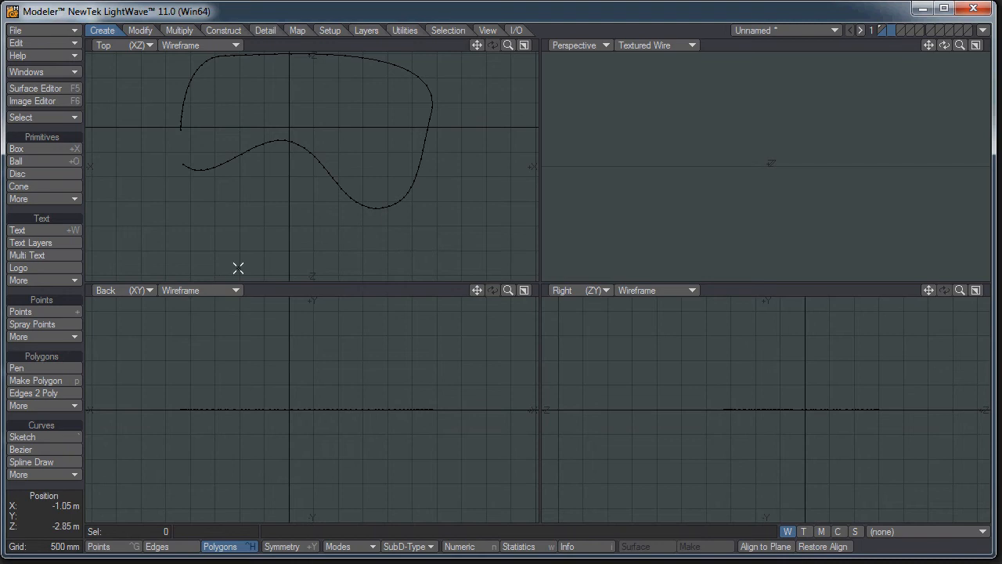
pyautogui.hotkey('shift', 'x')
pyautogui.moveTo(173, 404); pyautogui.dragTo(191, 420)
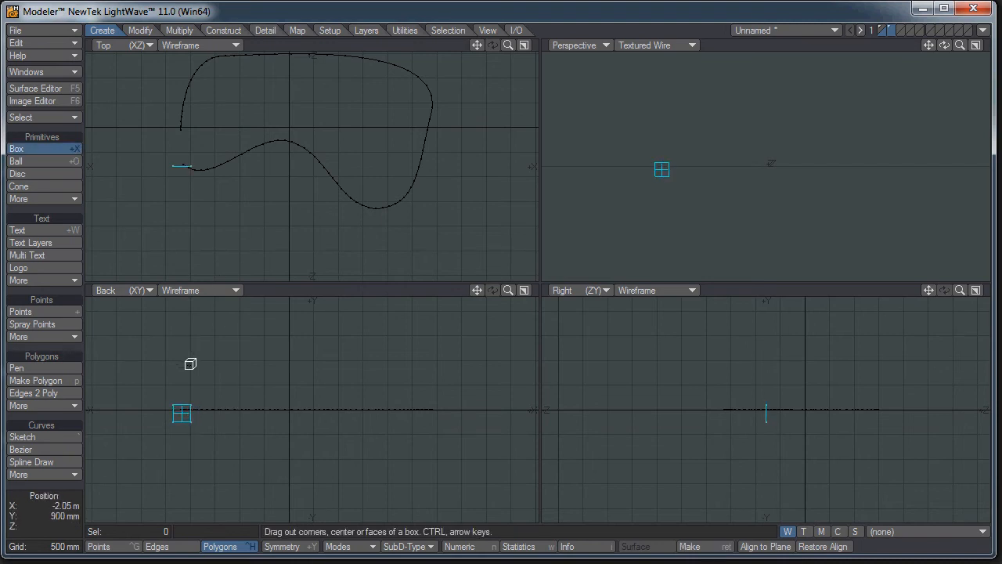
pyautogui.press('space')
# Step: Move the flat square in the Top view so it sits centred on the start of the background curve
pyautogui.press('t')
pyautogui.moveTo(197, 157); pyautogui.dragTo(329, 131)
pyautogui.press('space')
pyautogui.press('t')
pyautogui.moveTo(499, 270); pyautogui.dragTo(494, 266)
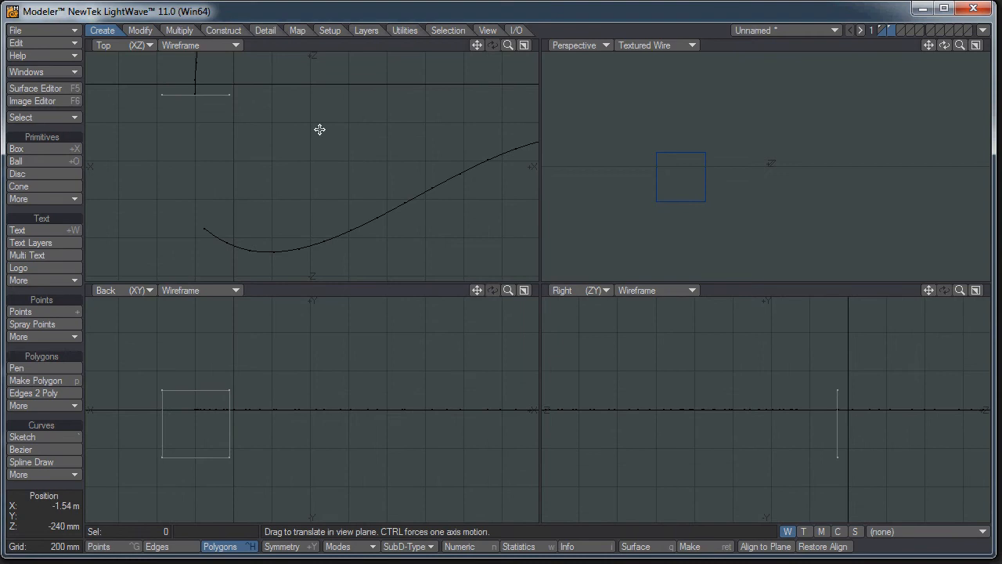
pyautogui.press('space')
pyautogui.keyDown('ctrl'); pyautogui.keyDown('alt'); pyautogui.moveTo(369, 165); pyautogui.dragTo(283, 180); pyautogui.keyUp('alt'); pyautogui.keyUp('ctrl')
pyautogui.press('t')
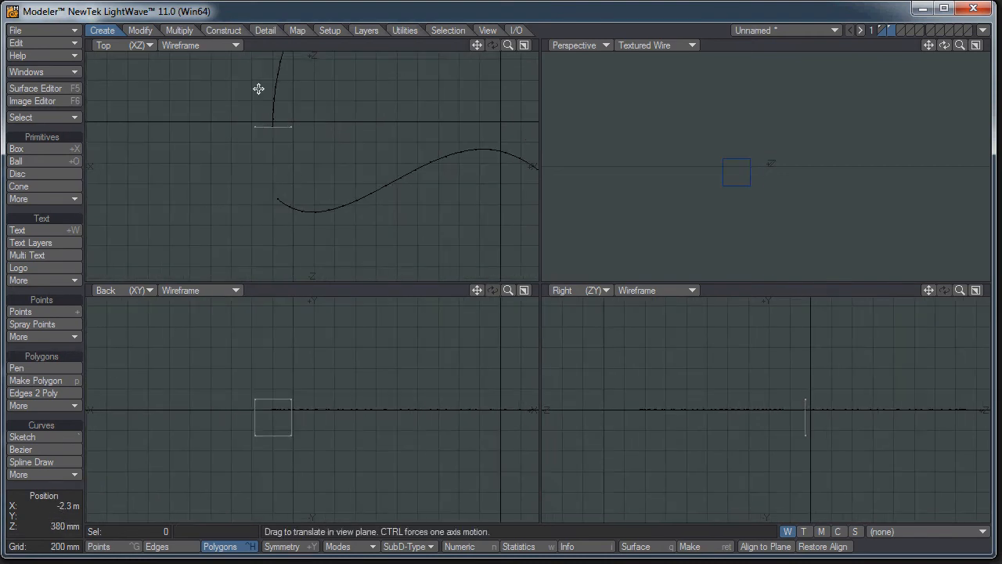
pyautogui.press('space')
# Step: Add a PowerGon to the square, changing the AddSpotlight command to AddLinearLight
pyautogui.click(328, 30)
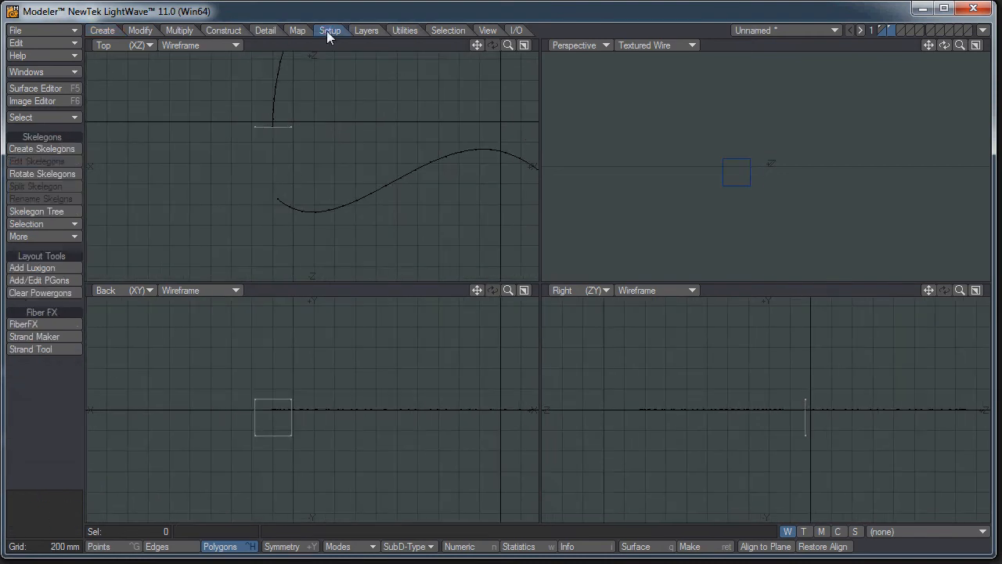
pyautogui.click(36, 280)
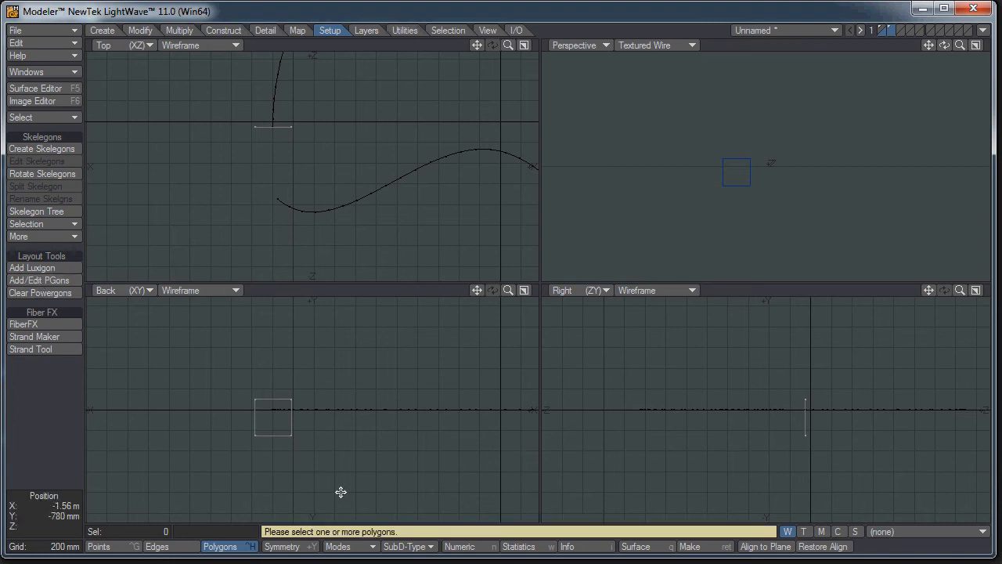
pyautogui.click(282, 439)
pyautogui.click(44, 282)
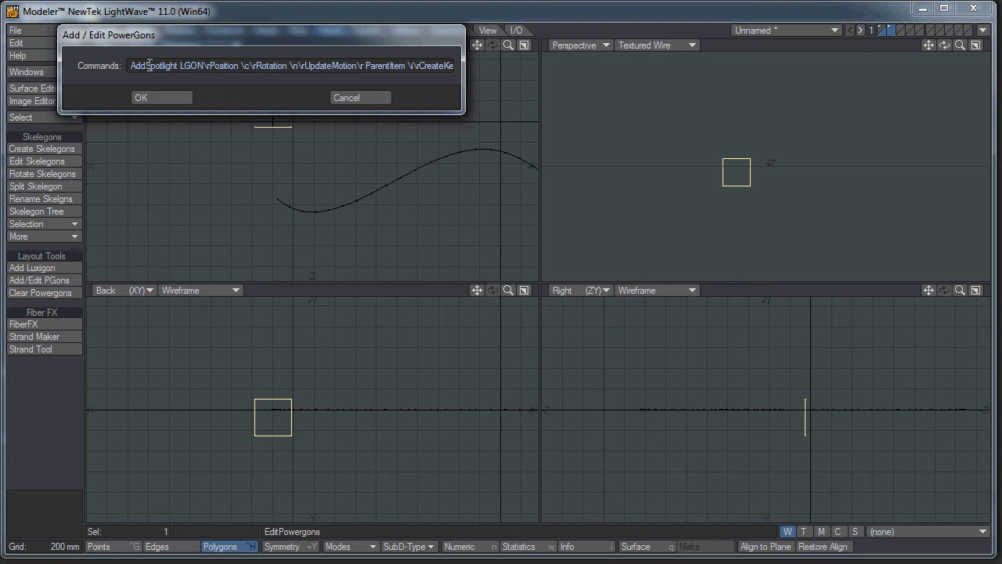
pyautogui.moveTo(147, 66)
pyautogui.mouseDown()
pyautogui.moveTo(174, 68)
pyautogui.moveTo(162, 67)
pyautogui.mouseUp()
pyautogui.write('Linear')
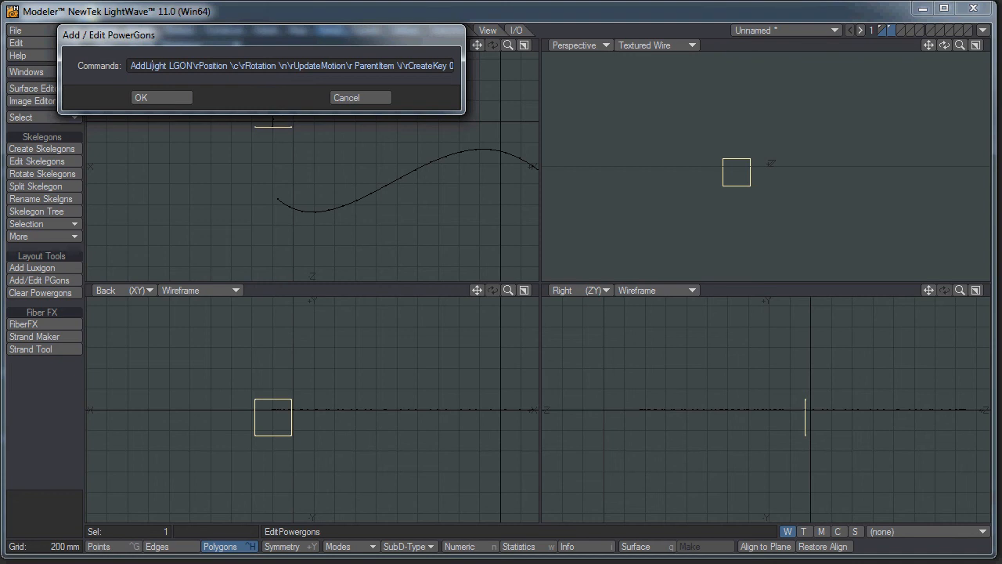
pyautogui.write('L')
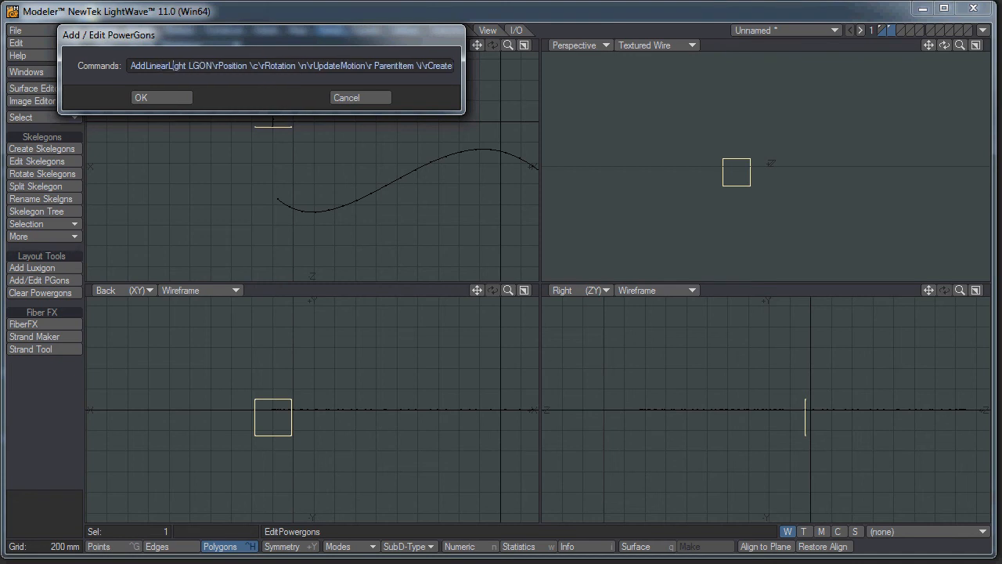
pyautogui.click(177, 99)
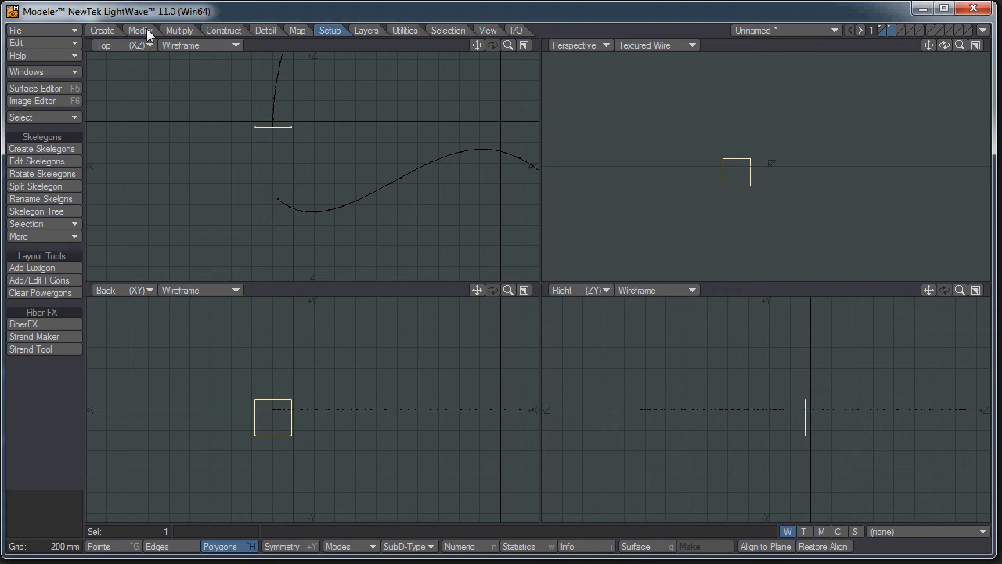
# Step: Rail Clone the square along the background curve with 30 segments of uniform length, oriented to the curve
pyautogui.click(184, 30)
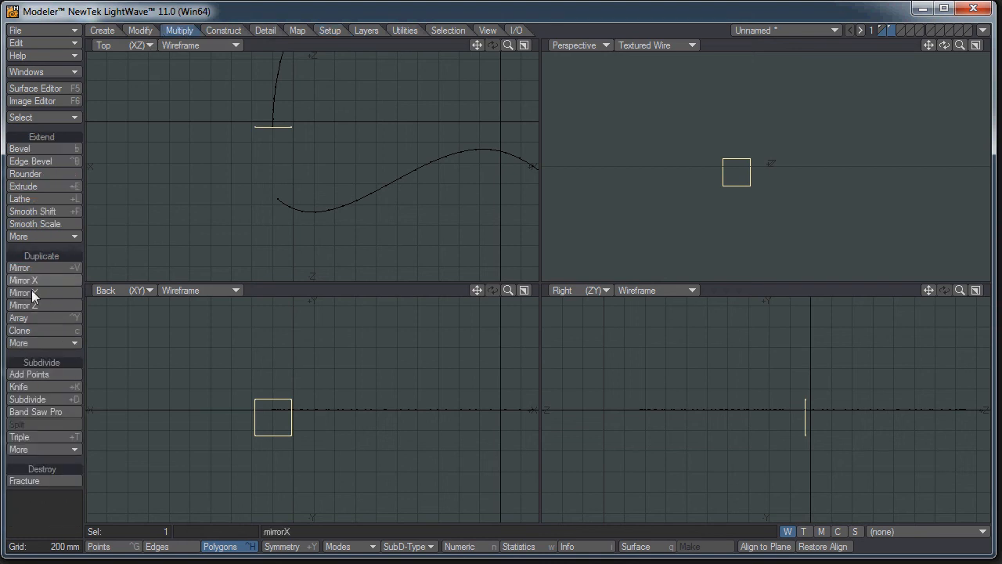
pyautogui.click(40, 342)
pyautogui.moveTo(47, 353)
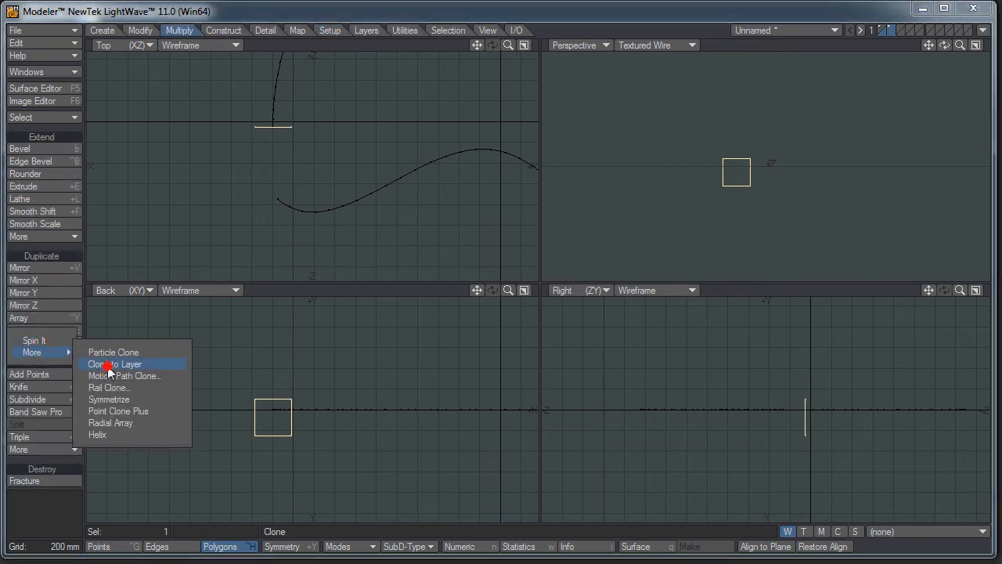
pyautogui.click(124, 388)
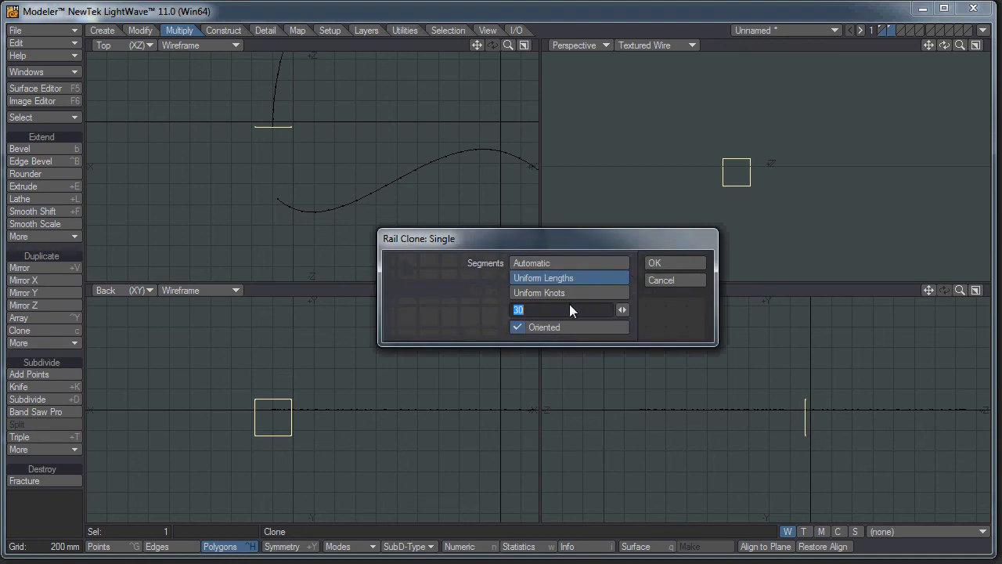
pyautogui.click(667, 263)
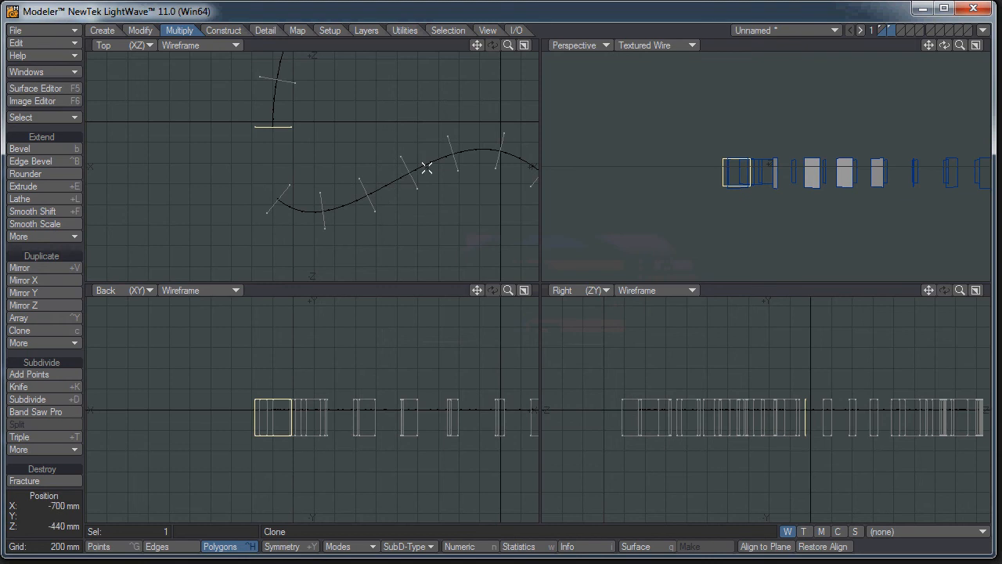
pyautogui.scroll(-3, 425, 168)
pyautogui.moveTo(840, 157)
pyautogui.keyDown('alt'); pyautogui.mouseDown()
pyautogui.moveTo(784, 240)
pyautogui.moveTo(801, 195)
pyautogui.moveTo(722, 148)
pyautogui.moveTo(584, 172)
pyautogui.mouseUp(); pyautogui.keyUp('alt')
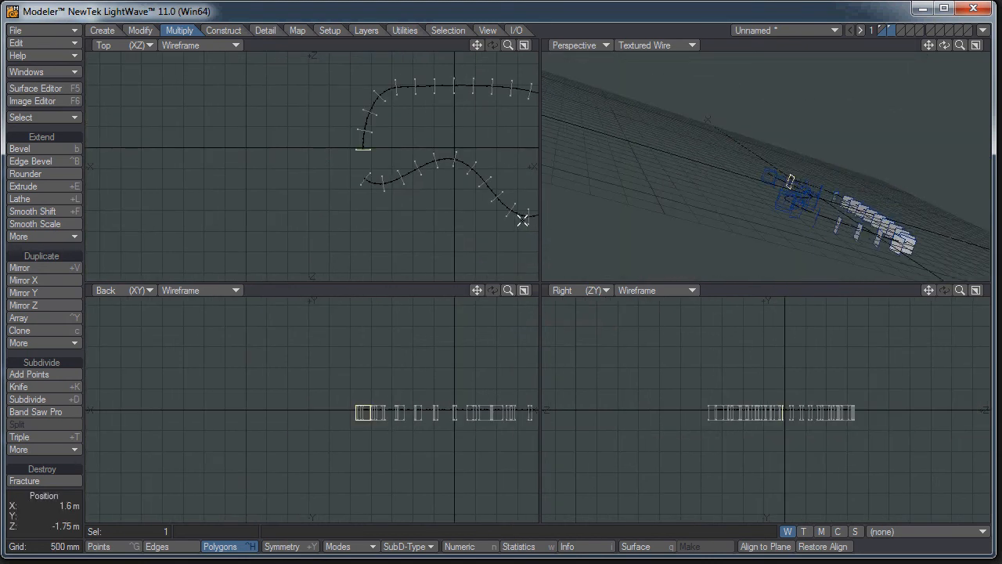
# Step: Save the object as pgontest2 in the Objects folder and send it to Layout
pyautogui.hotkey('shift', 's')
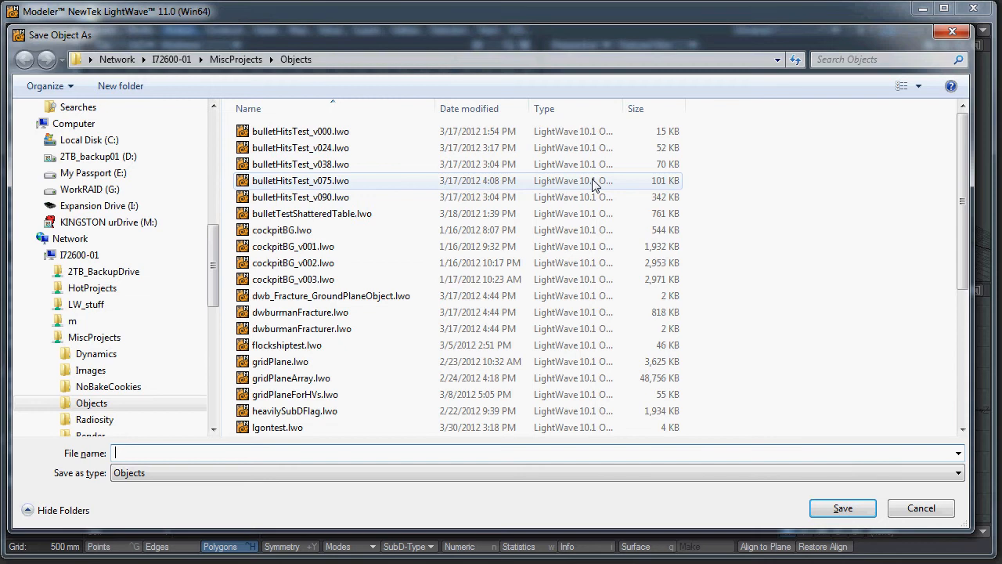
pyautogui.write('pgonte')
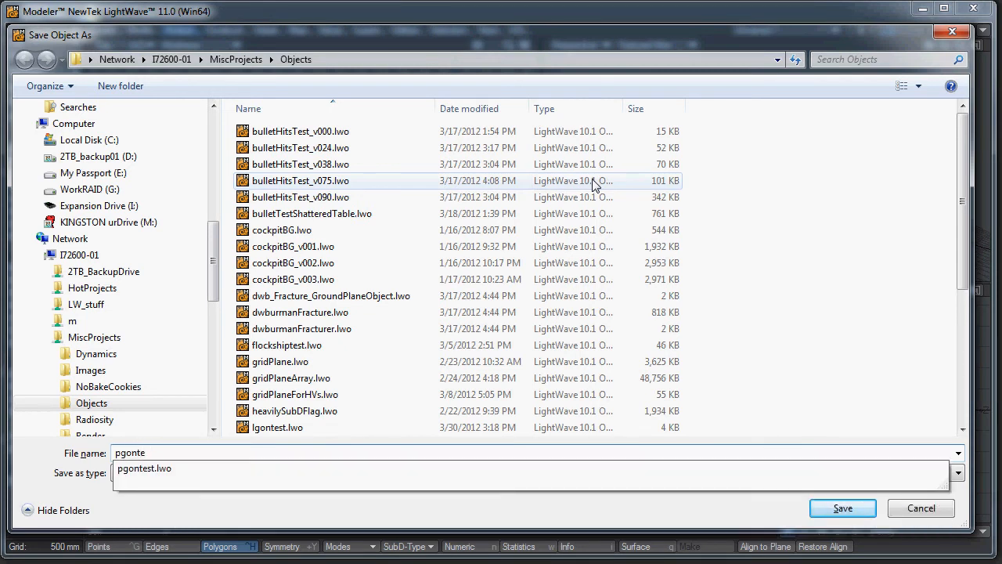
pyautogui.write('st2')
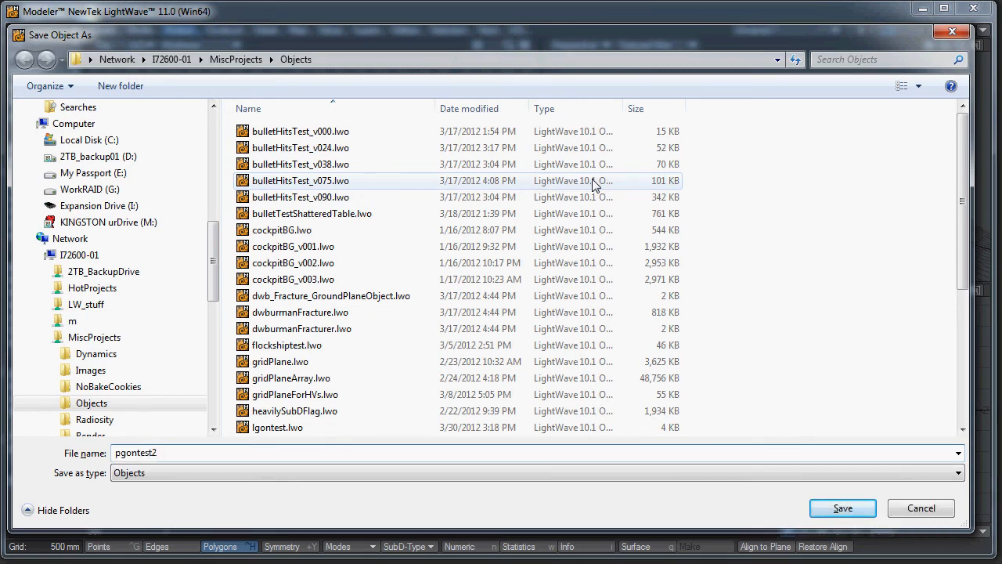
pyautogui.press('Return')
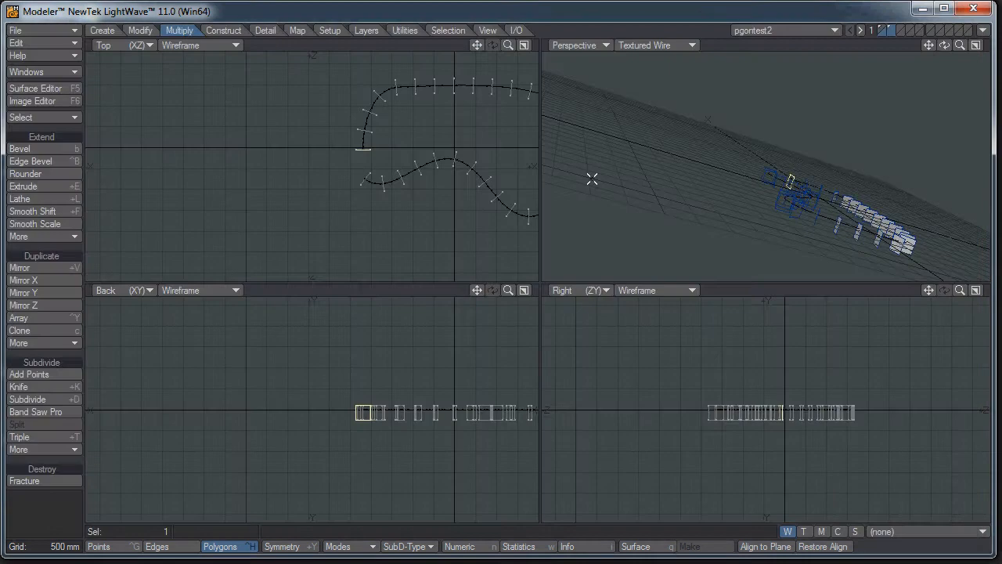
pyautogui.click(983, 30)
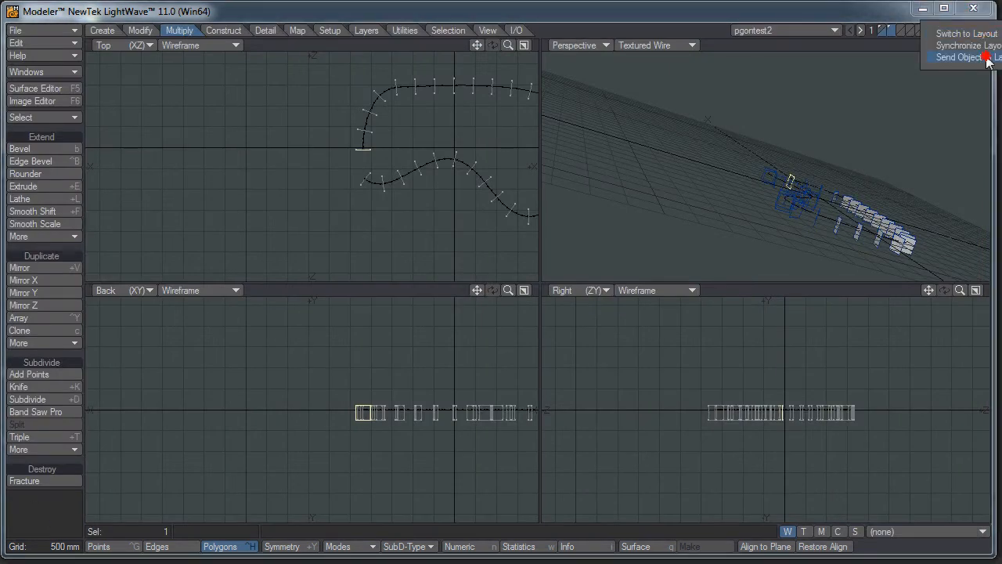
pyautogui.click(986, 60)
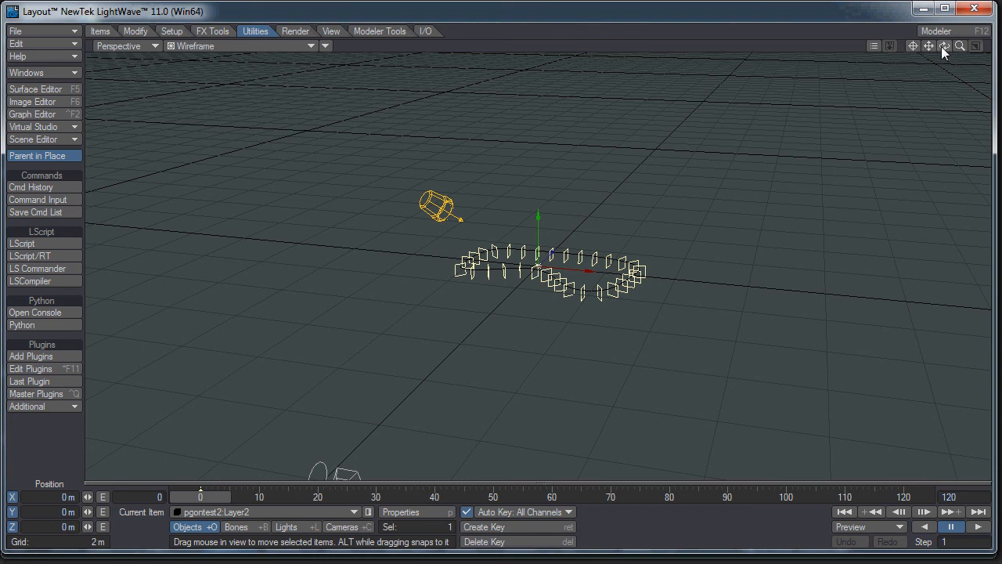
# Step: Convert the PowerGons of the pgontest2 object into actual linear lights along the curve
pyautogui.moveTo(944, 46); pyautogui.dragTo(916, 86)
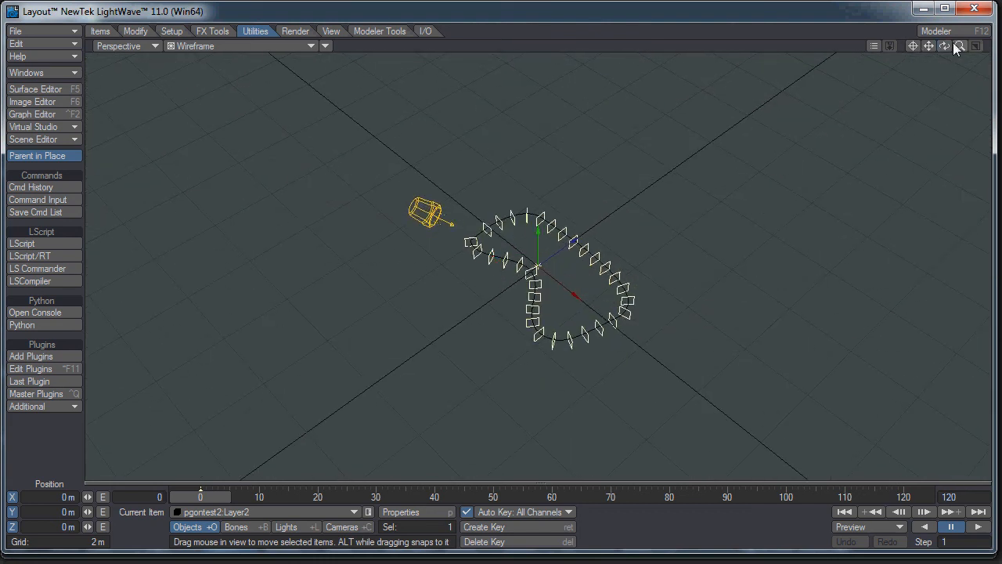
pyautogui.moveTo(961, 49); pyautogui.dragTo(968, 54)
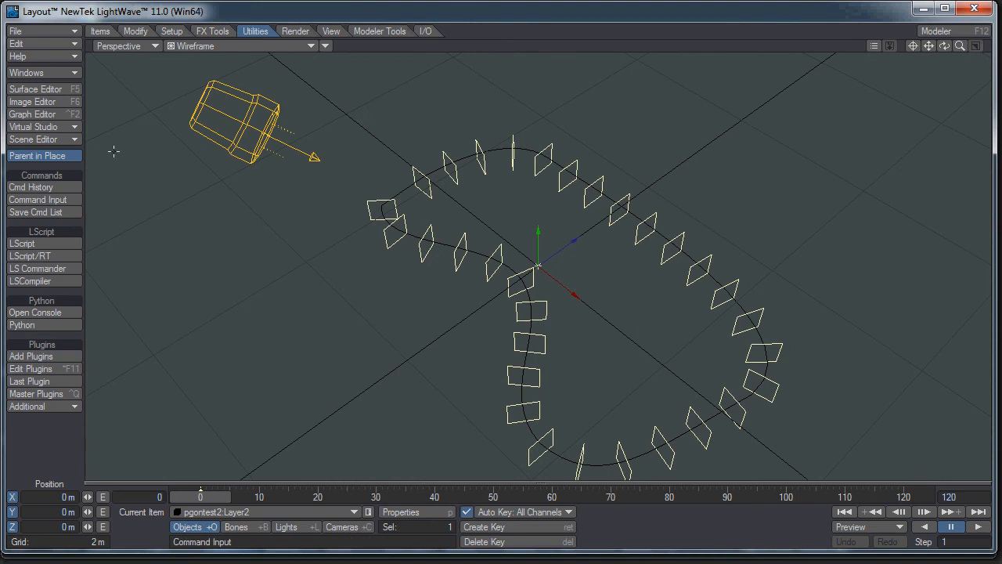
pyautogui.click(100, 31)
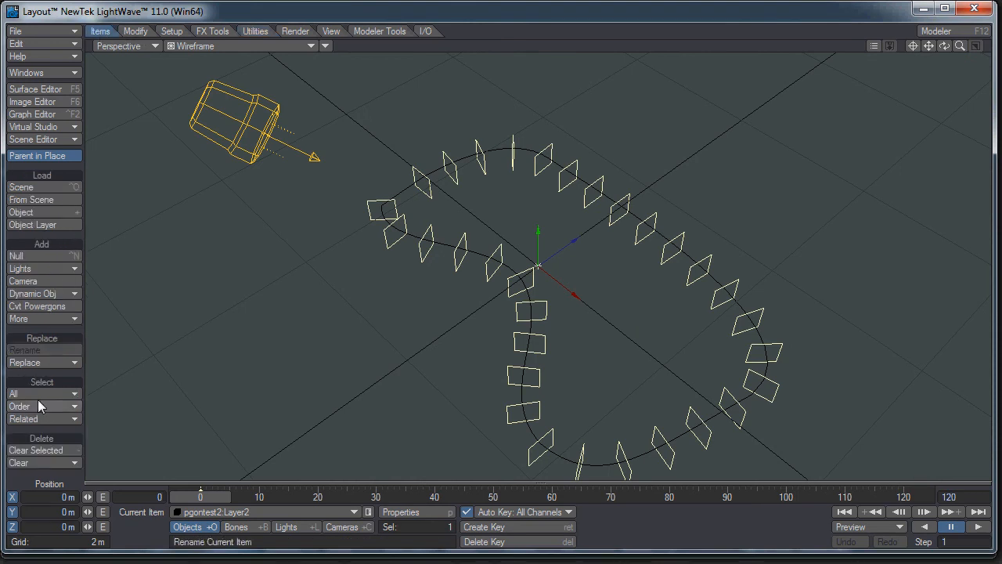
pyautogui.click(44, 307)
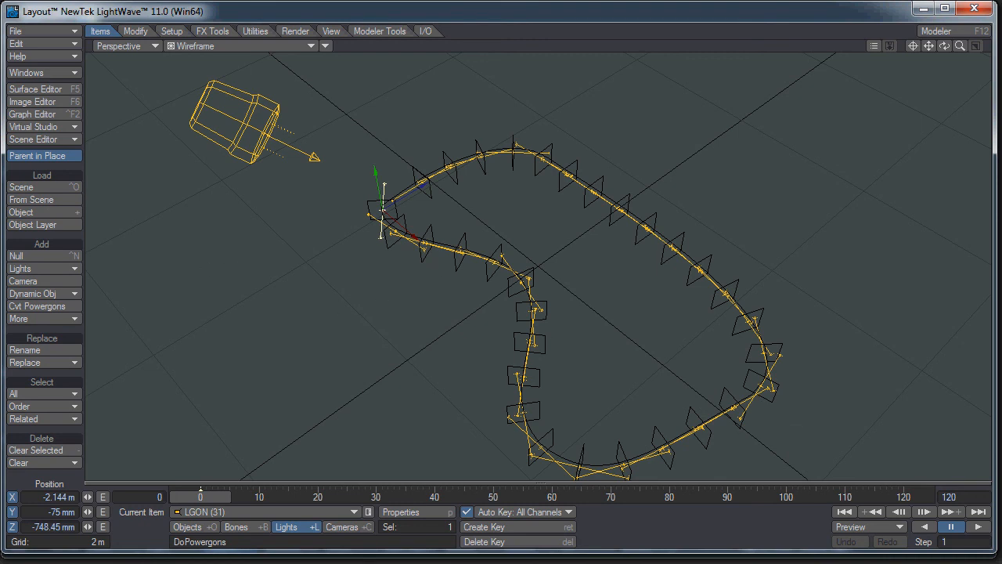
# Step: Try to shrink lights LGON (1) through LGON (13) to a Z scale of about 0.473
pyautogui.click(368, 512)
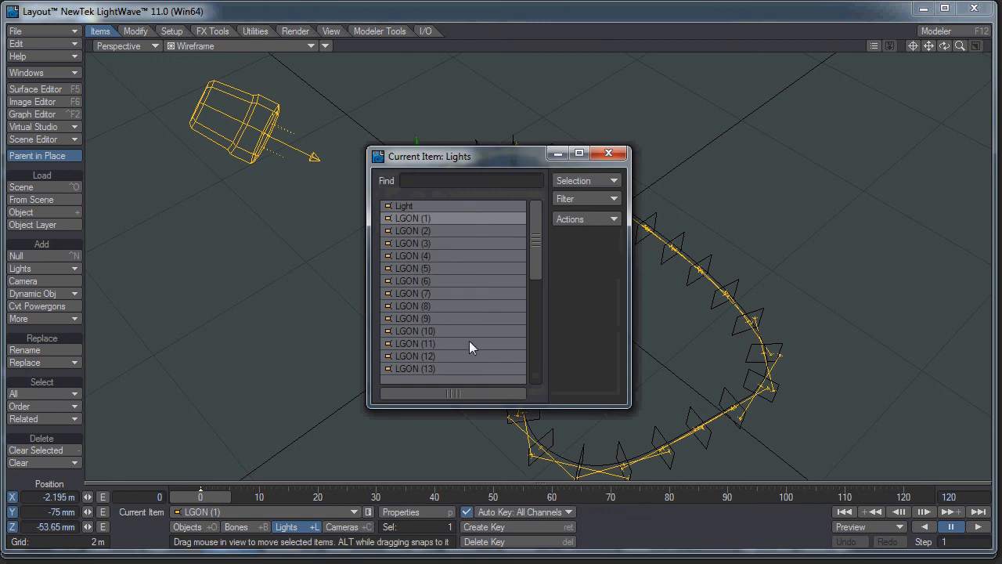
pyautogui.keyDown('shift'); pyautogui.click(459, 368); pyautogui.keyUp('shift')
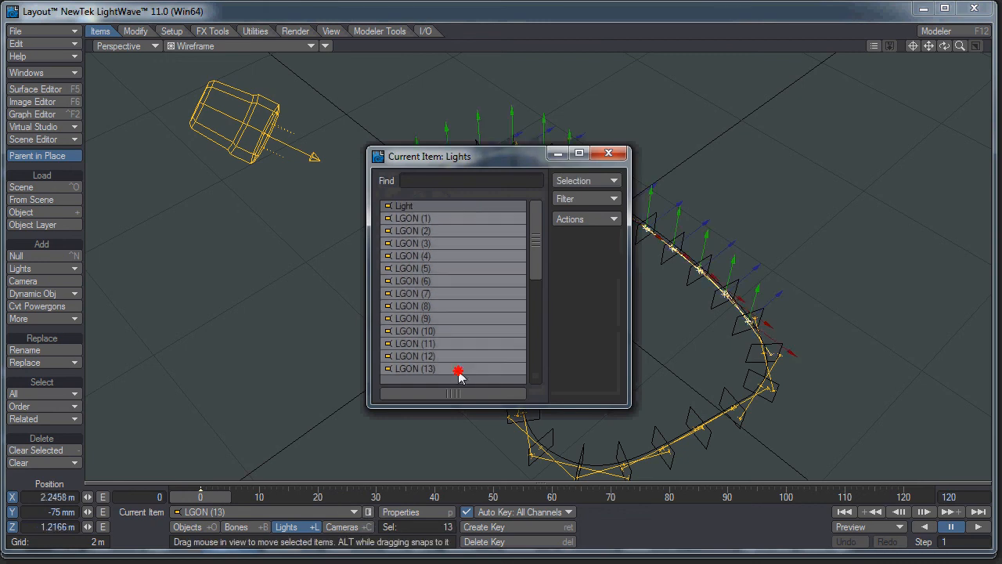
pyautogui.click(609, 154)
pyautogui.press('h')
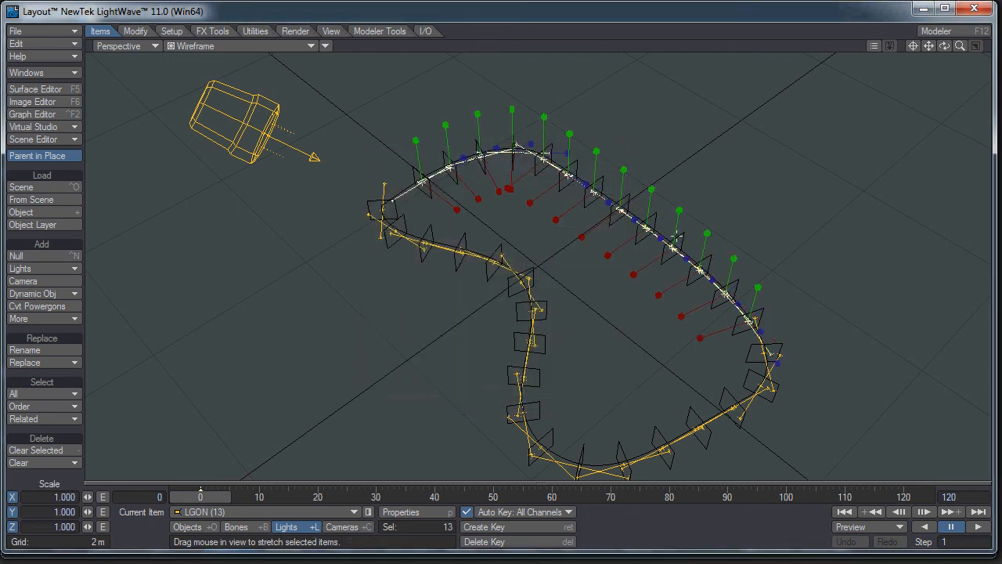
pyautogui.moveTo(686, 259); pyautogui.dragTo(492, 262)
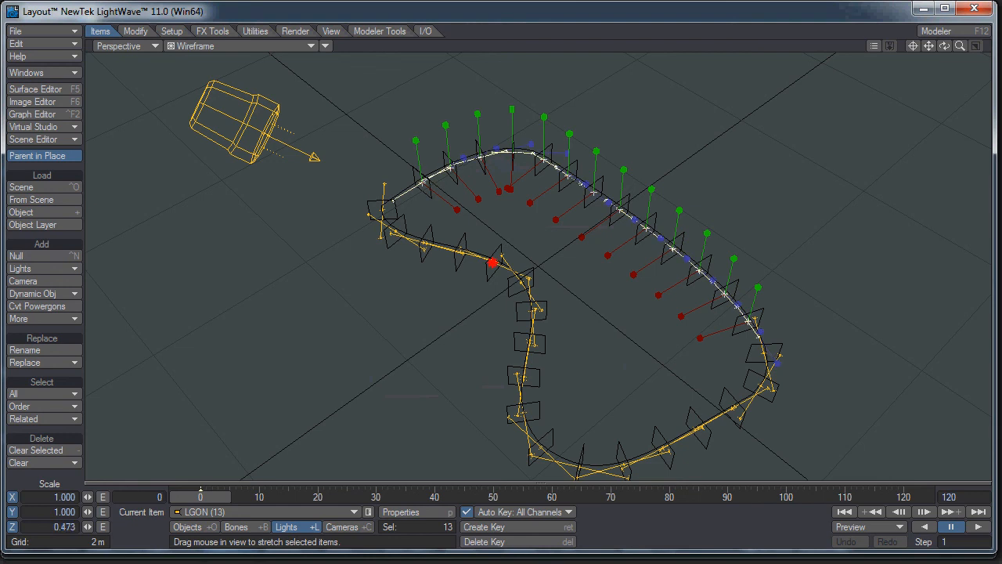
pyautogui.hotkey('ctrl', 'z')
# Step: Select all 31 linear lights around the curve and shrink them along Z only, to about 0.823 for LGON (31)
pyautogui.moveTo(341, 141); pyautogui.dragTo(857, 480, button='right')
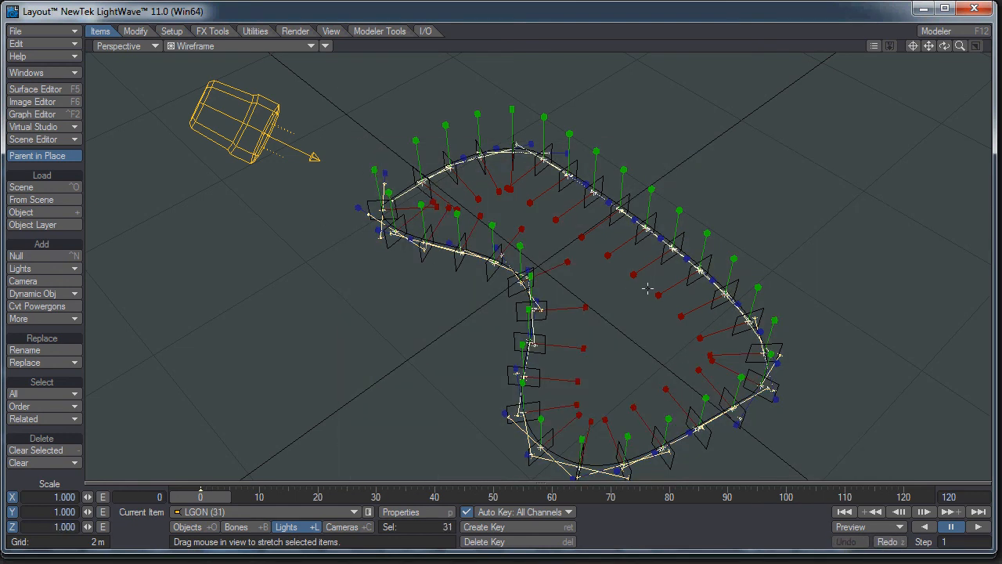
pyautogui.click(12, 496)
pyautogui.click(11, 511)
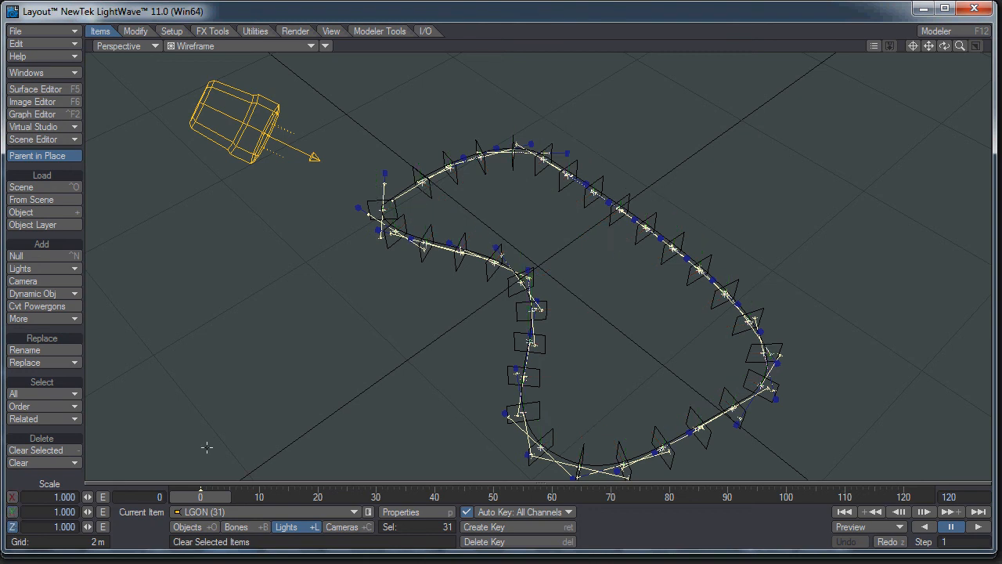
pyautogui.moveTo(206, 447); pyautogui.dragTo(252, 425)
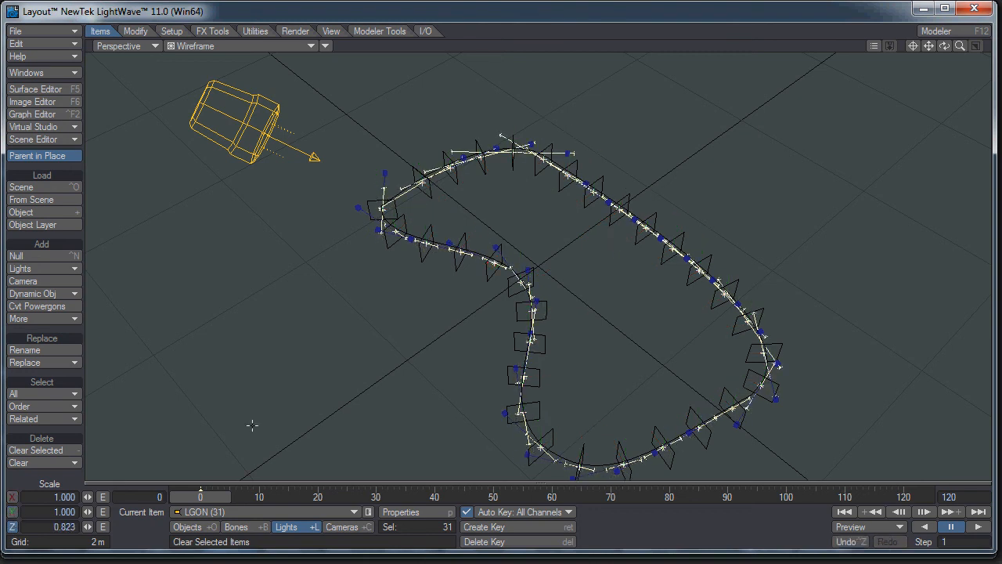
# Step: Select the overlong light LGON (4) on its own and shorten it along Z to fit its curve segment
pyautogui.click(102, 429)
pyautogui.click(481, 180)
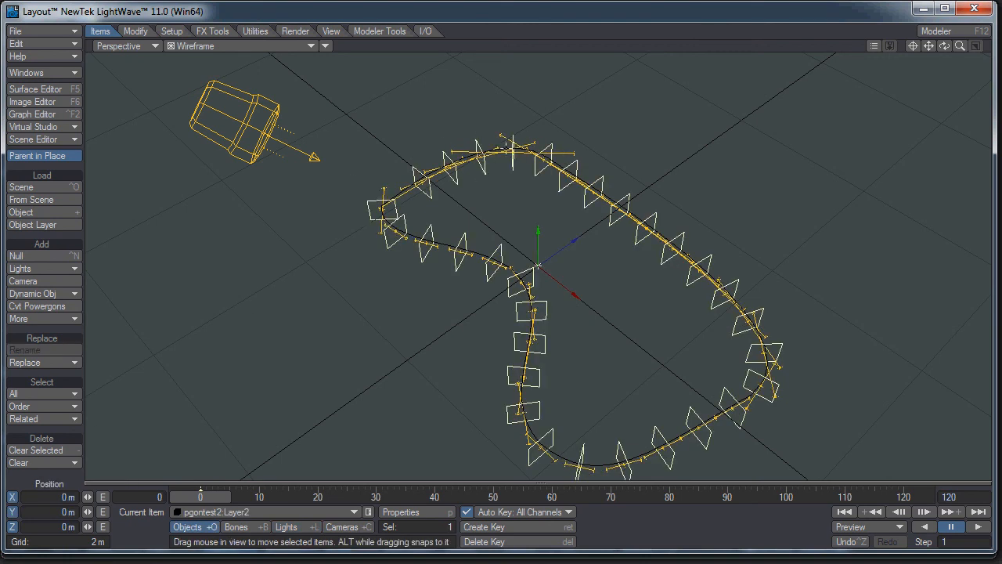
pyautogui.press('h')
pyautogui.press('Down')
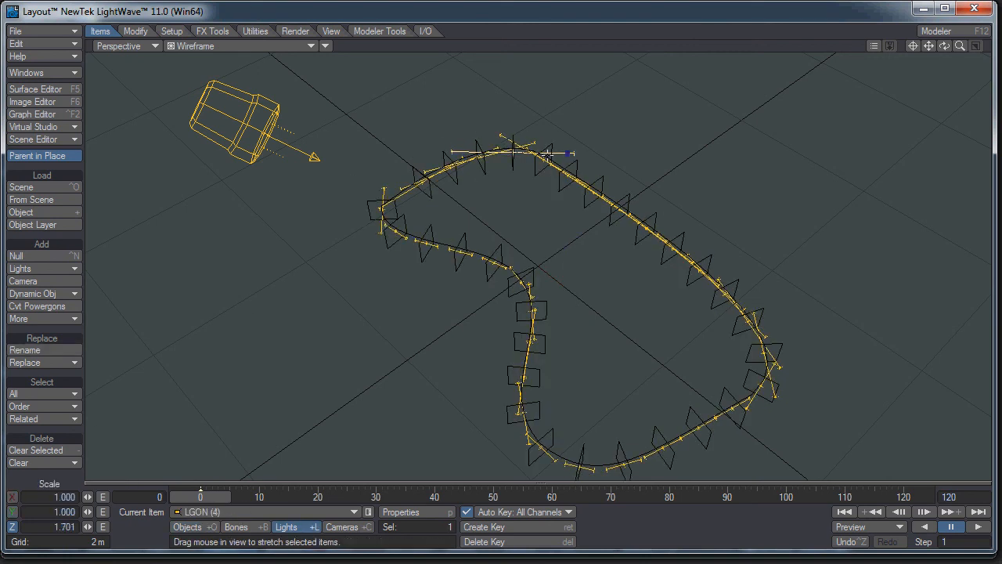
pyautogui.moveTo(568, 154); pyautogui.dragTo(462, 154)
# Step: Shorten the nine lights along the curve's long straight side along Z, then switch the selection back to objects
pyautogui.moveTo(566, 132); pyautogui.dragTo(792, 332)
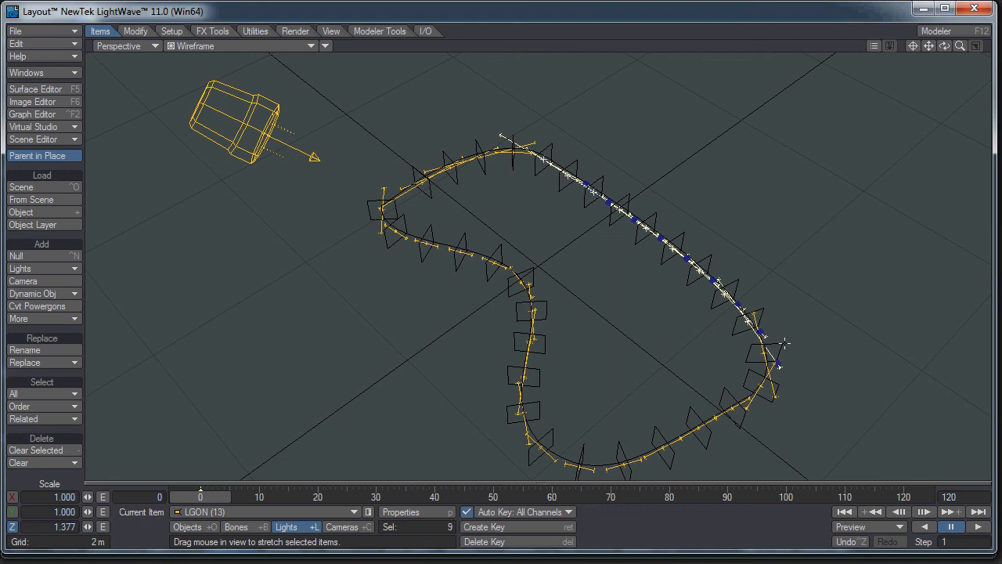
pyautogui.moveTo(492, 263); pyautogui.dragTo(493, 263)
pyautogui.hotkey('shift', 'o')
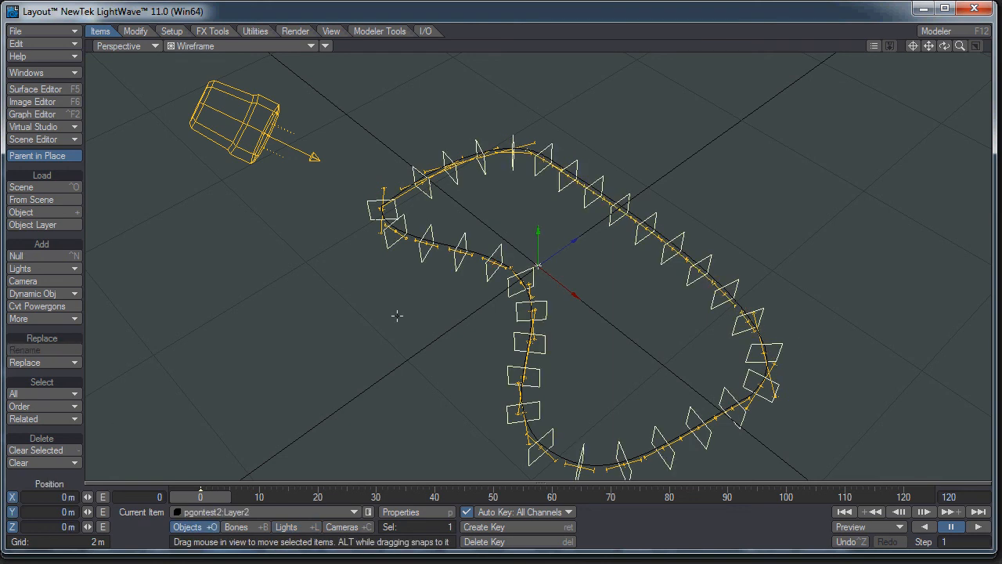